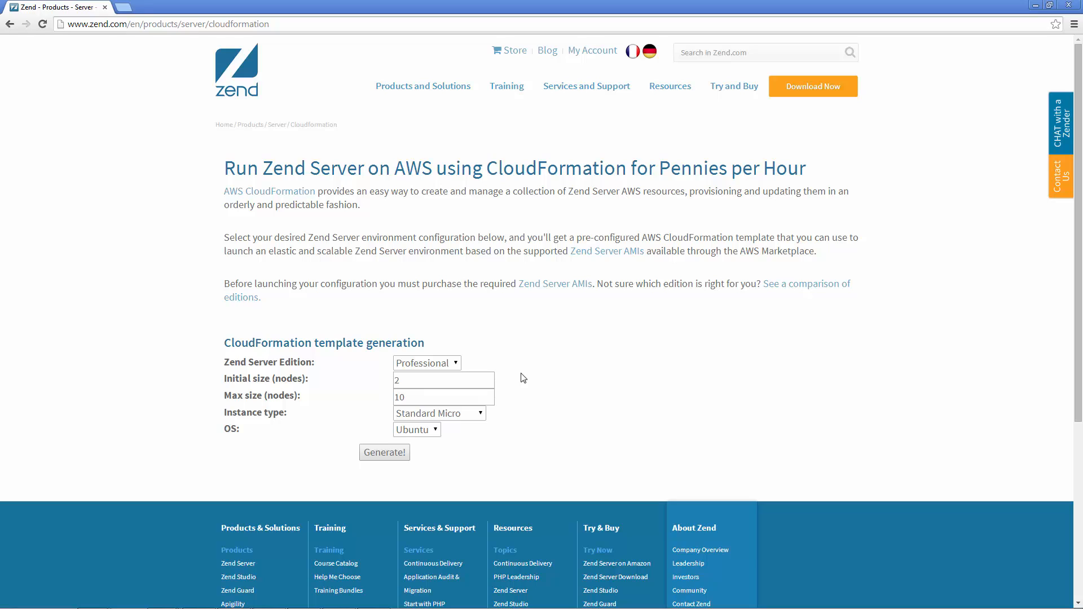
- Set the CloudFormation template's Zend Server edition to Enterprise, and choose the instance type and operating system
{"action": "left_click", "coordinate": [420, 365]}
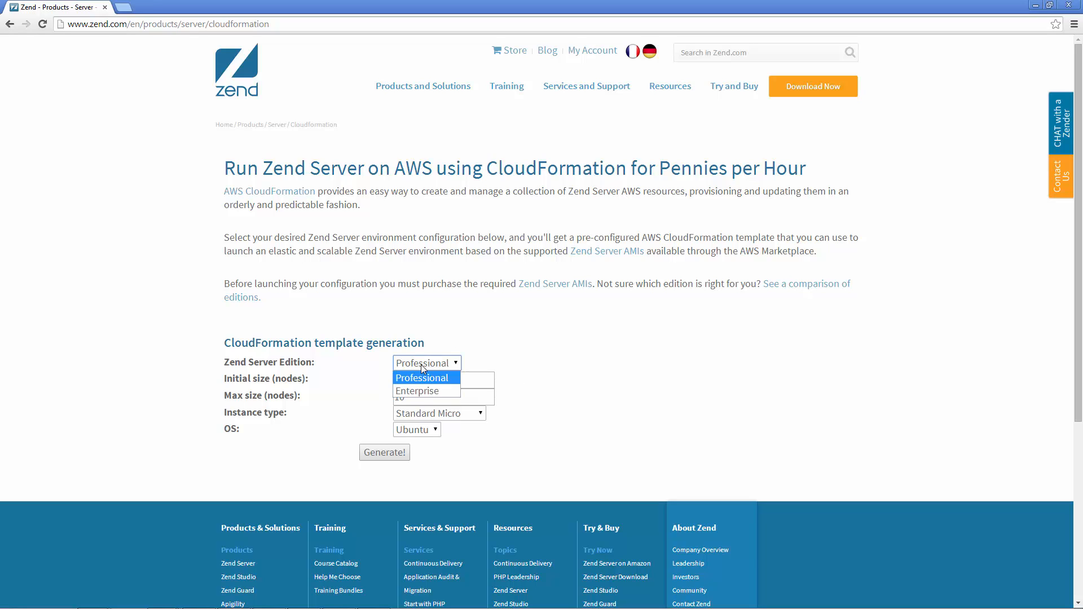
{"action": "left_click", "coordinate": [427, 394]}
{"action": "double_click", "coordinate": [426, 397]}
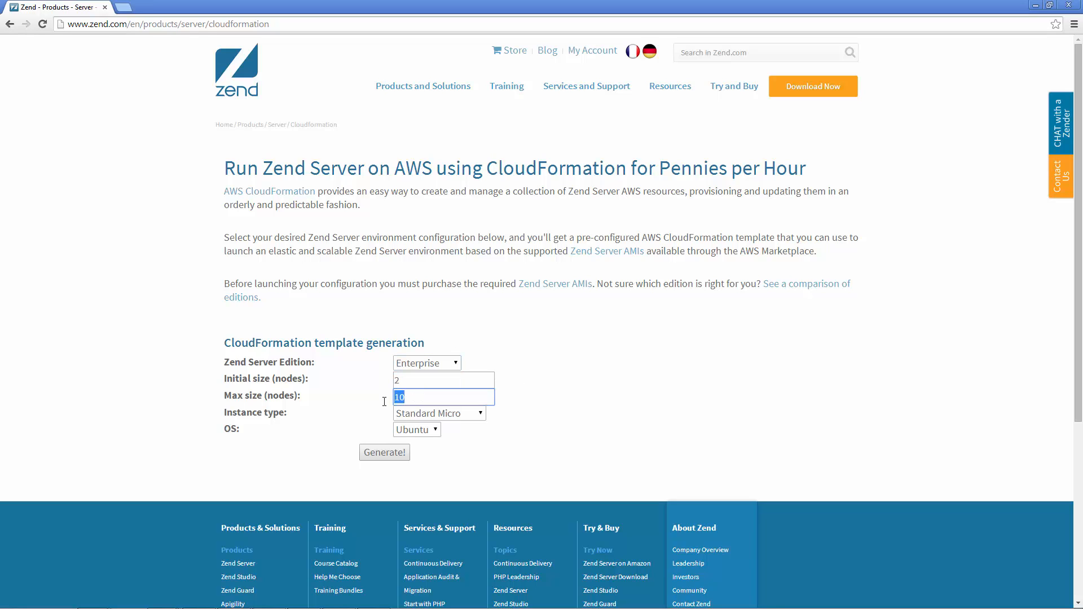
{"action": "left_click", "coordinate": [463, 415]}
{"action": "left_click", "coordinate": [447, 256]}
{"action": "left_click", "coordinate": [432, 431]}
- Generate the template and deploy it on AWS in US East (N. Virginia), continuing to the ZendCluster stack's parameters
{"action": "left_click", "coordinate": [398, 453]}
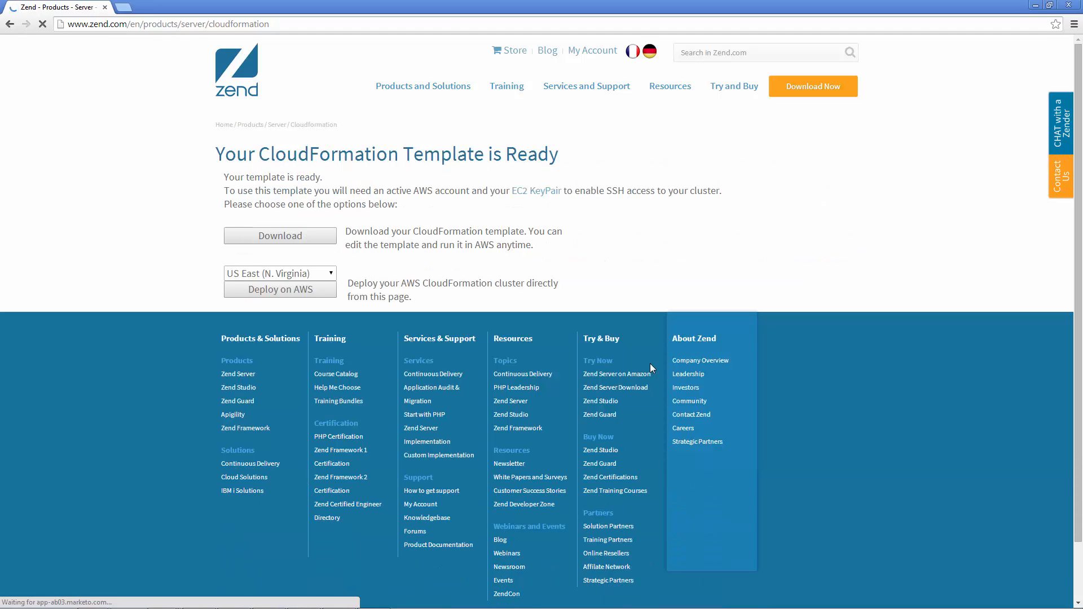
{"action": "left_click", "coordinate": [326, 291]}
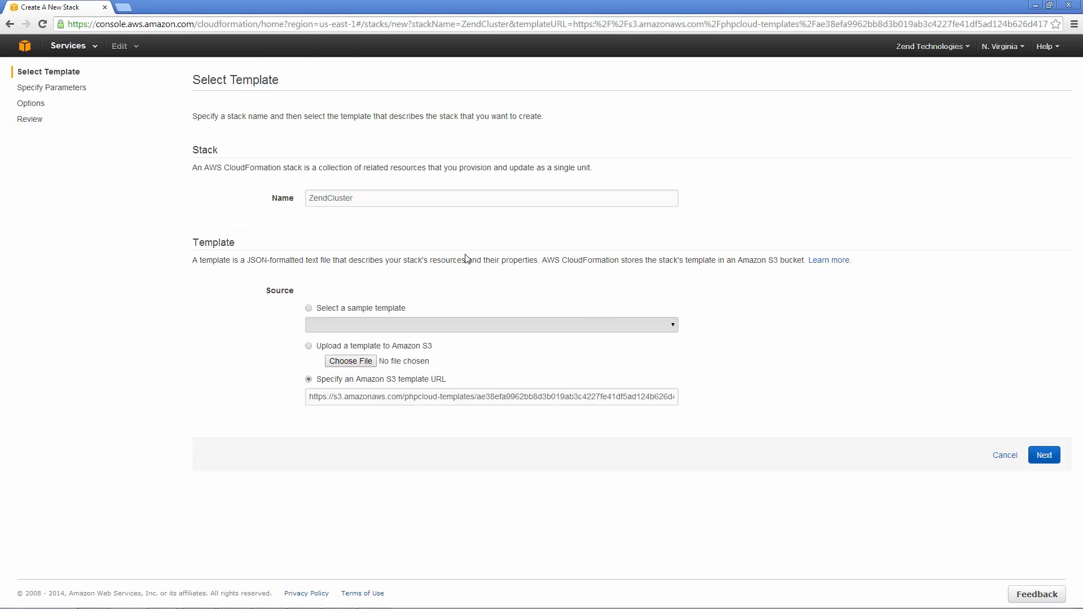
{"action": "left_click", "coordinate": [1044, 454]}
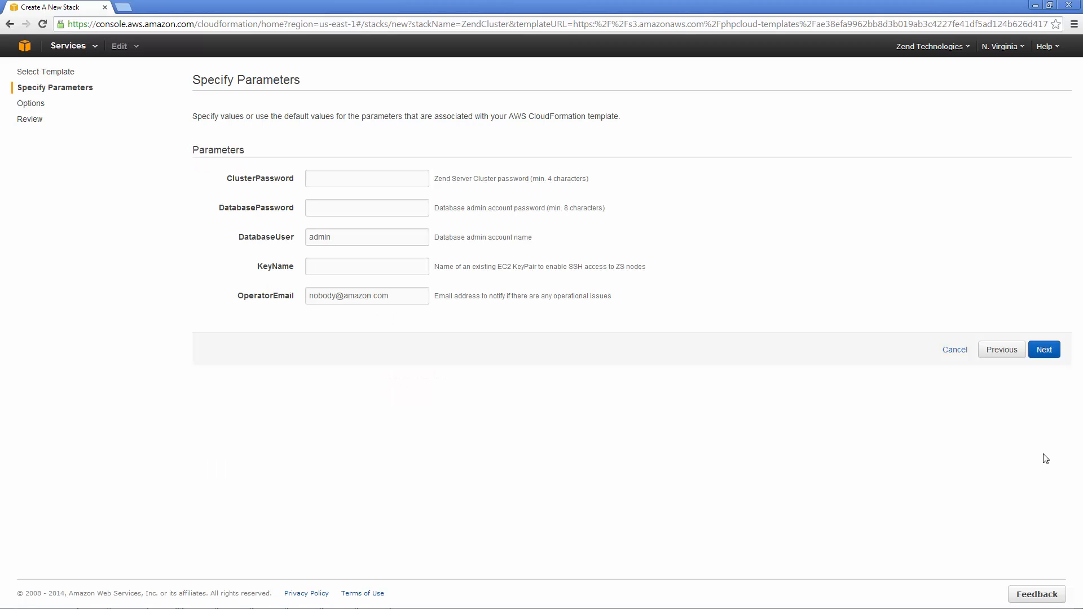
- Enter the cluster password and the database password, and set the key name to zend
{"action": "left_click", "coordinate": [321, 180]}
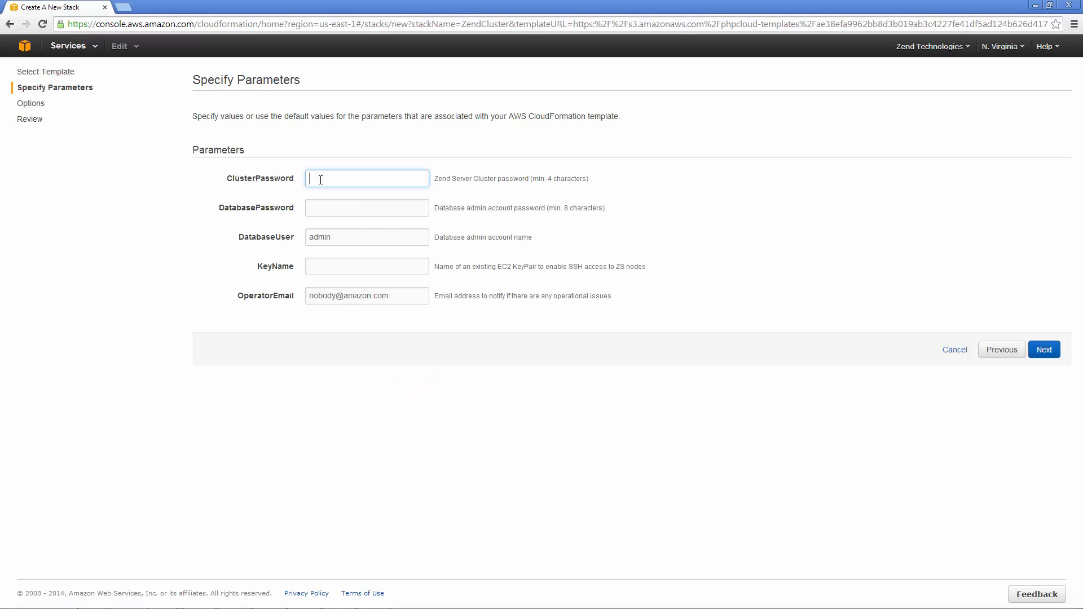
{"action": "type", "text": "****"}
{"action": "left_click", "coordinate": [329, 212]}
{"action": "type", "text": "********"}
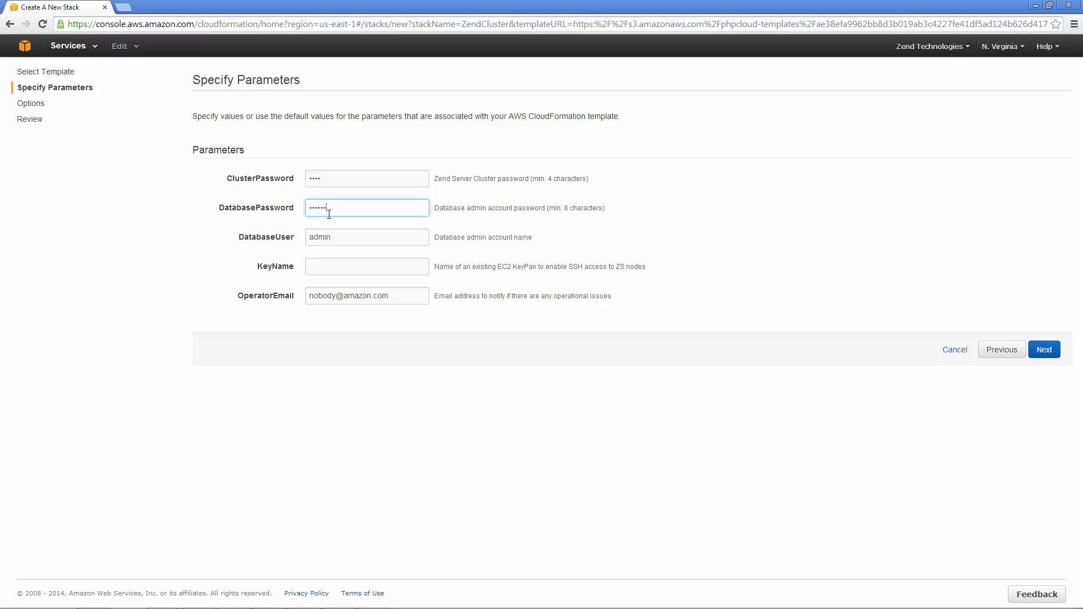
{"action": "left_click", "coordinate": [339, 269]}
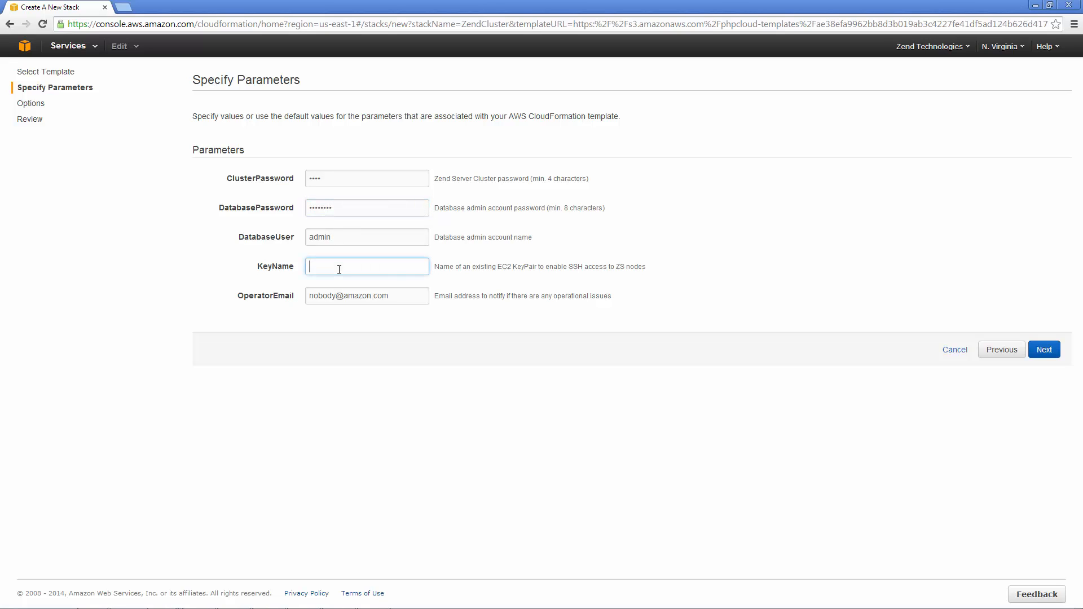
{"action": "type", "text": "zend"}
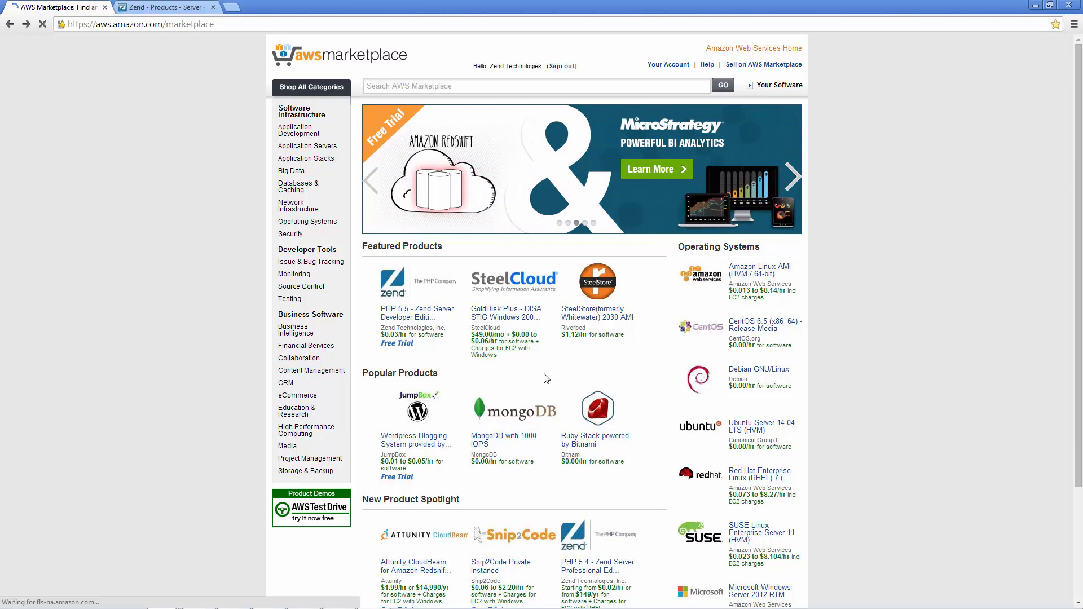
- Search AWS Marketplace for zend server and open the launch page of PHP 5.5 - Zend Server Enterprise Edition (Ubuntu)
{"action": "left_click", "coordinate": [379, 85]}
{"action": "type", "text": "zend server"}
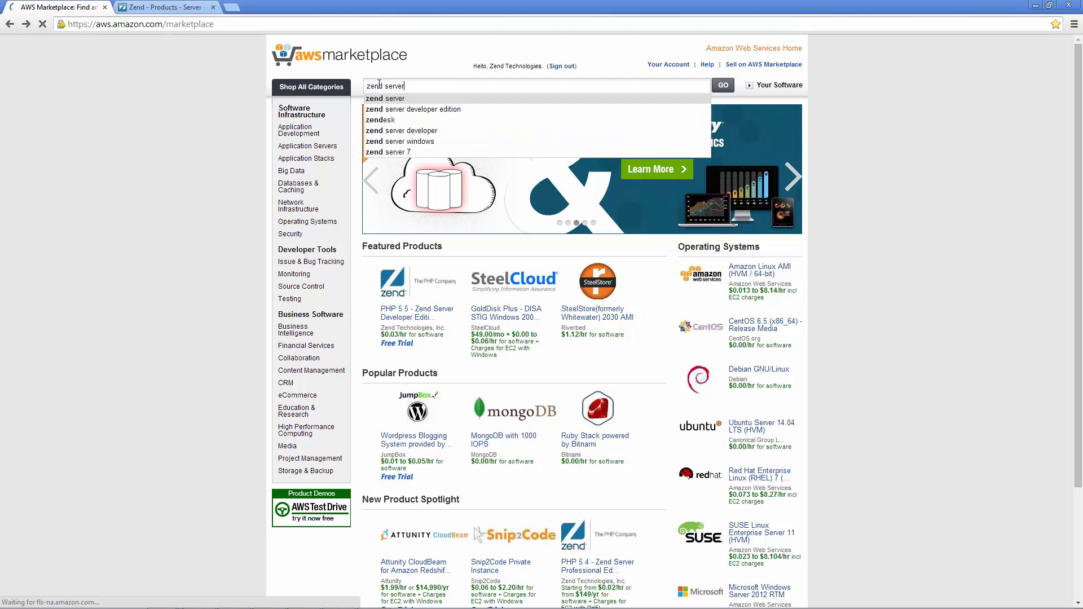
{"action": "key", "text": "Return"}
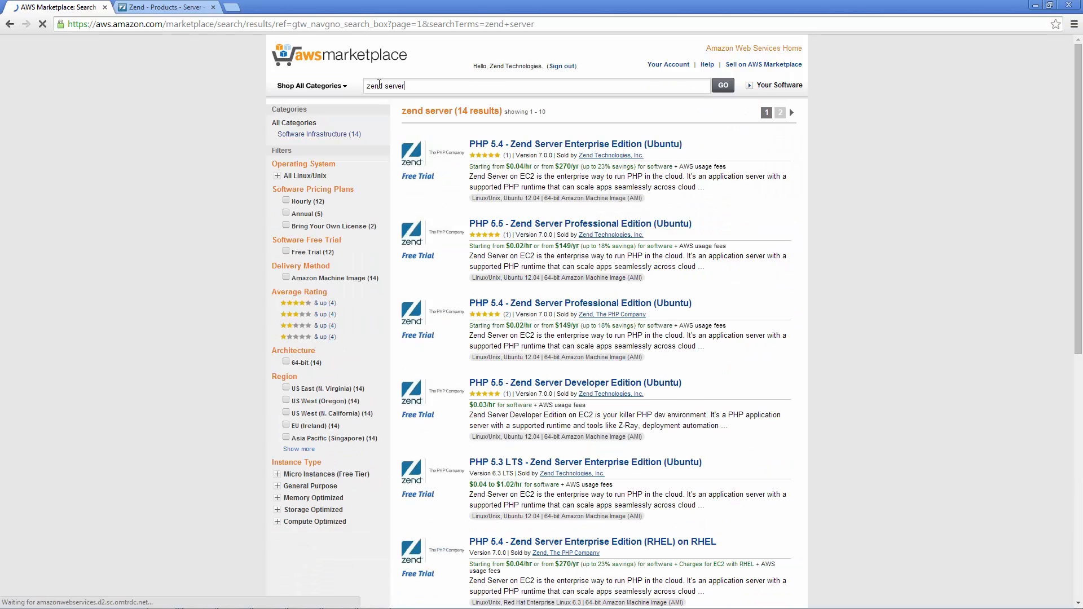
{"action": "scroll", "coordinate": [388, 131], "scroll_direction": "down", "scroll_amount": 5}
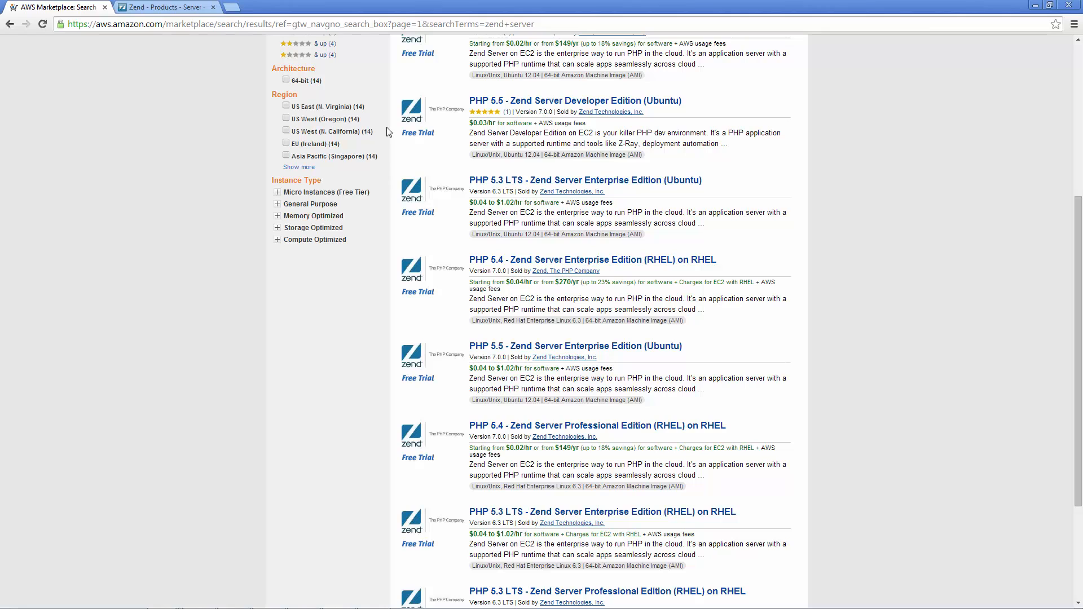
{"action": "left_click", "coordinate": [541, 351]}
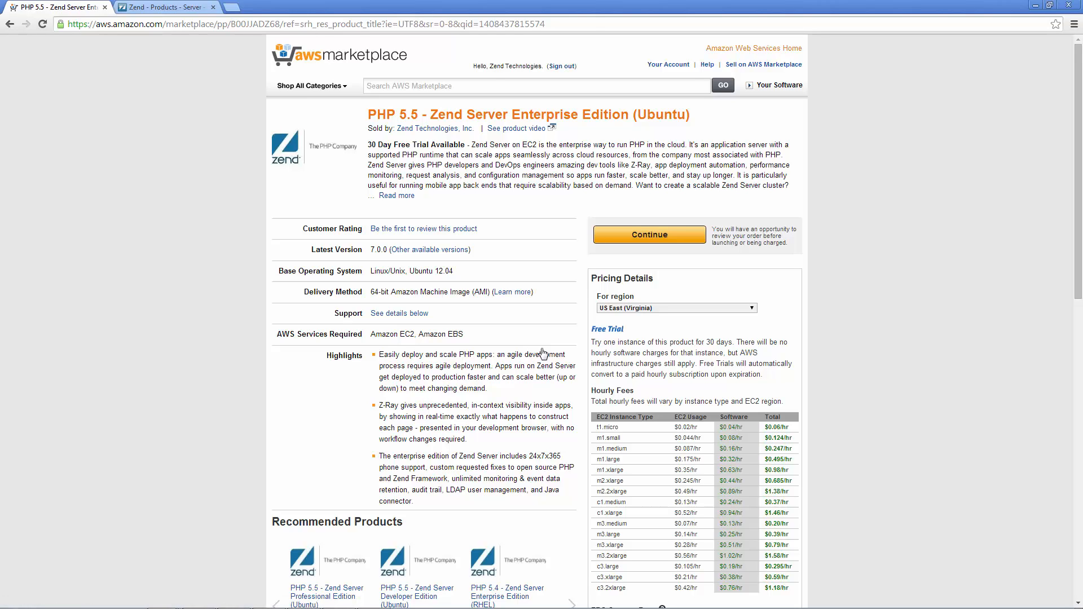
{"action": "left_click", "coordinate": [656, 242]}
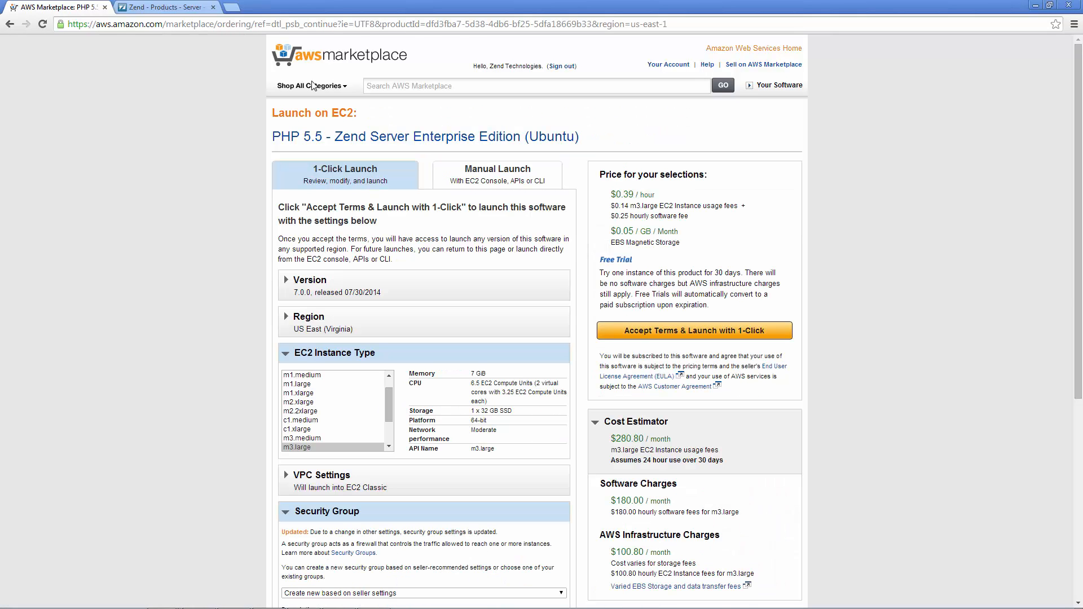
- Return to Zend's CloudFormation page and set the edition to Enterprise, initial size to 3 nodes and max size to 8 nodes
{"action": "left_click", "coordinate": [183, 8]}
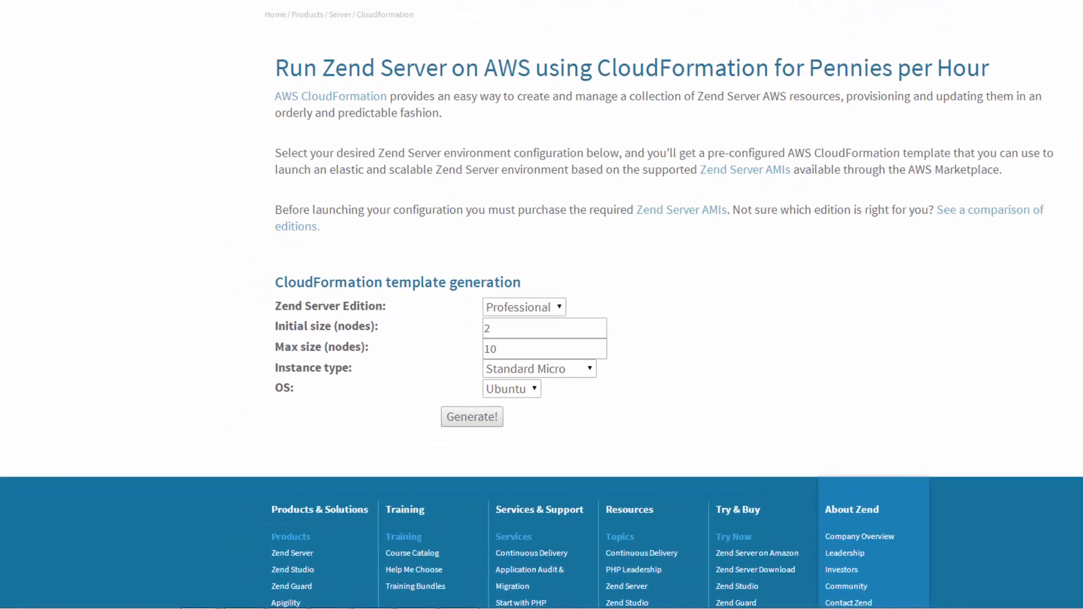
{"action": "left_click", "coordinate": [439, 365]}
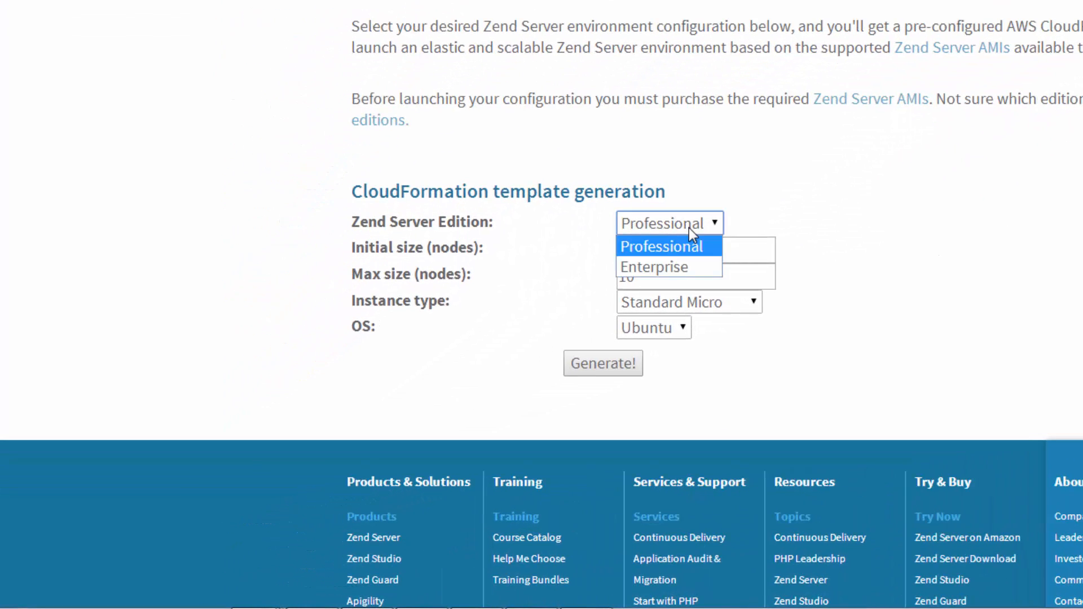
{"action": "left_click", "coordinate": [680, 266]}
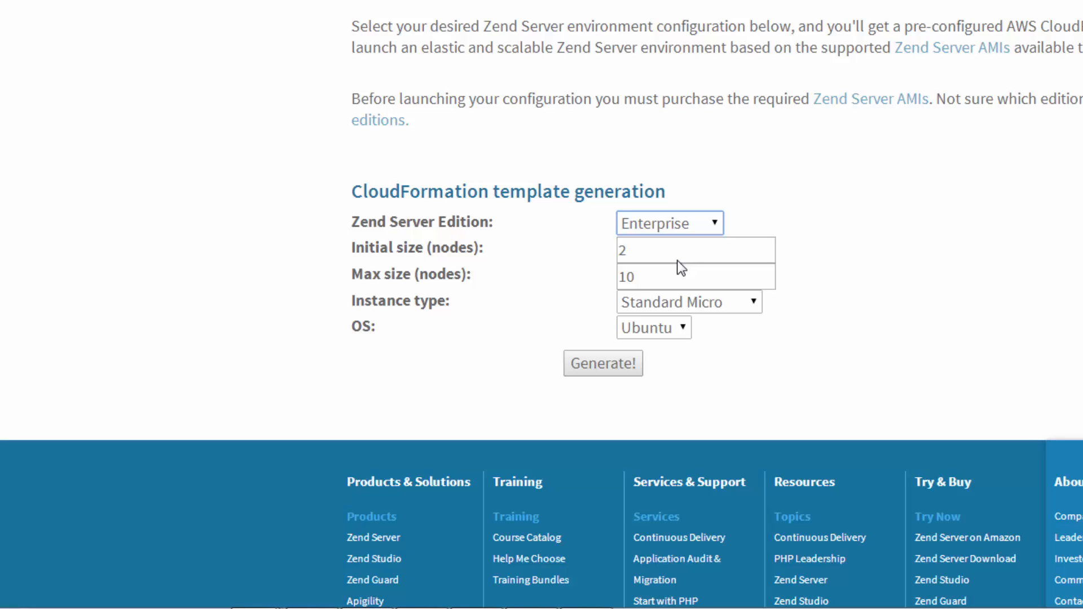
{"action": "left_click_drag", "start_coordinate": [659, 248], "coordinate": [619, 250]}
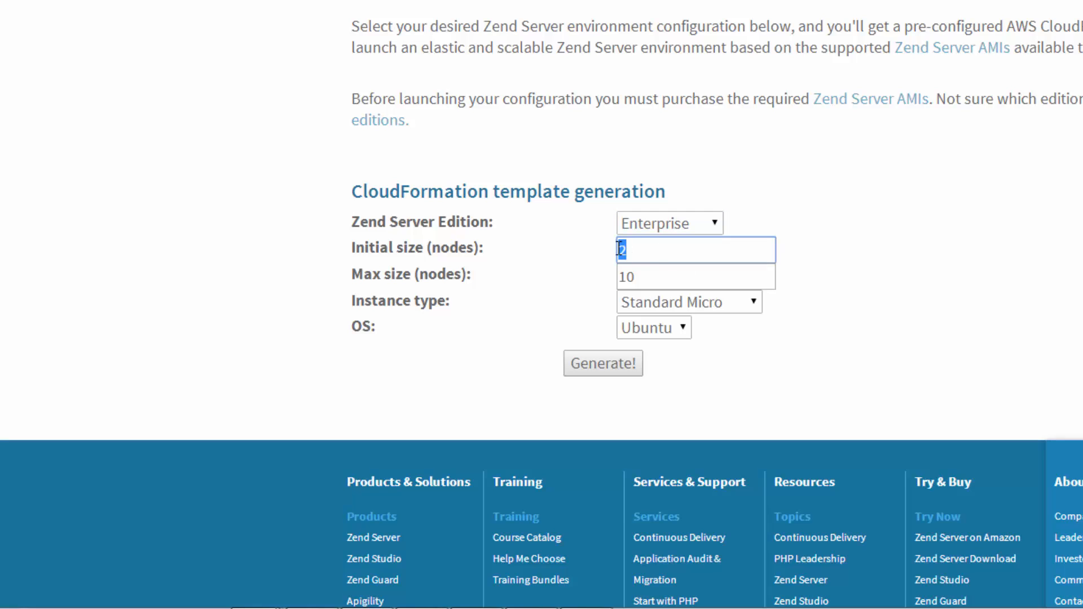
{"action": "type", "text": "3"}
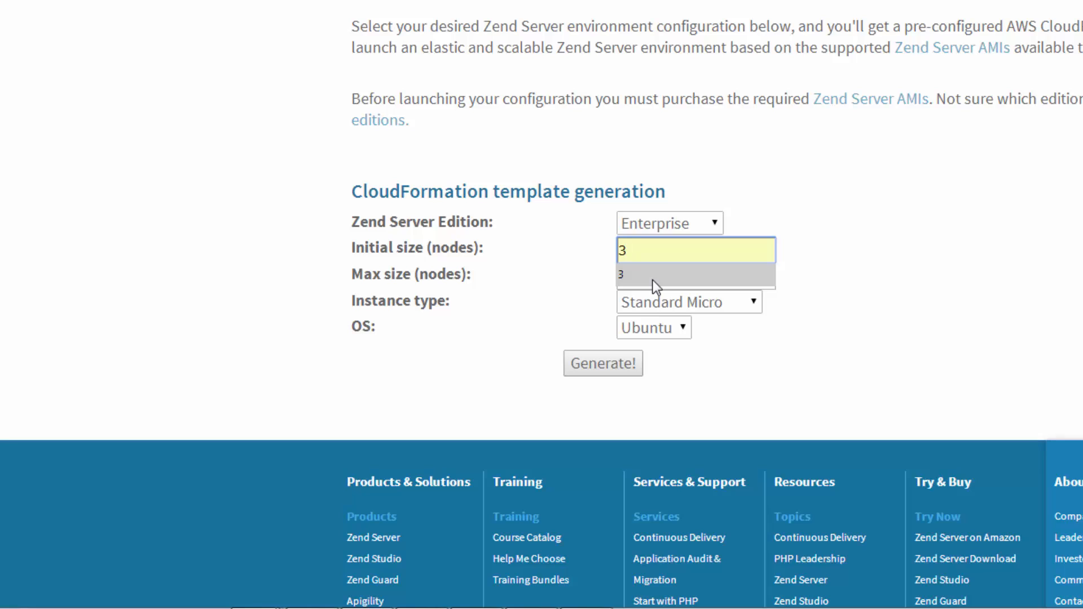
{"action": "left_click", "coordinate": [652, 280]}
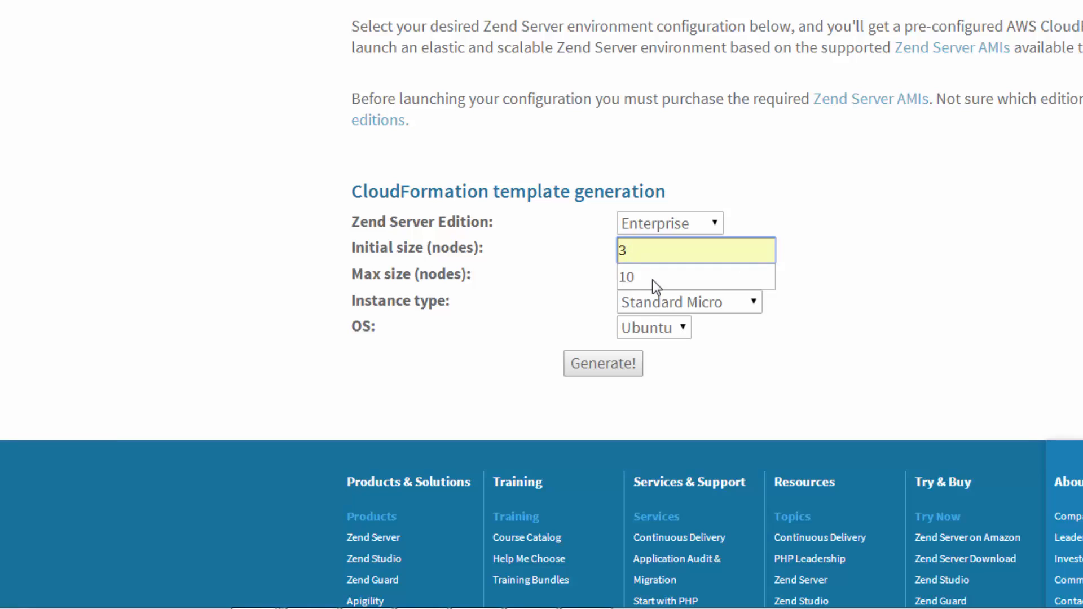
{"action": "left_click_drag", "start_coordinate": [652, 280], "coordinate": [621, 280]}
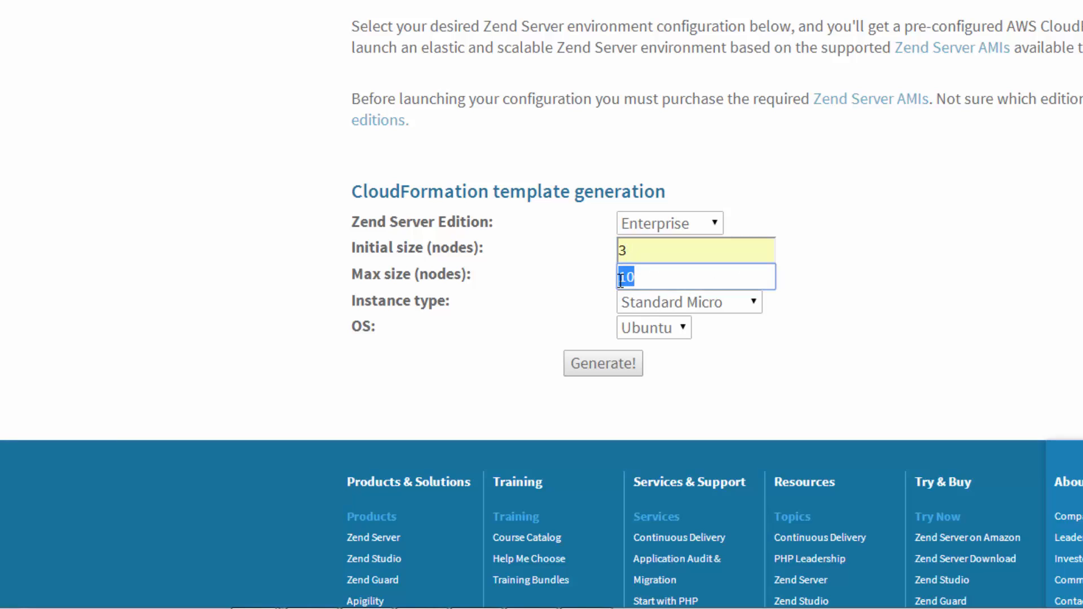
{"action": "type", "text": "8"}
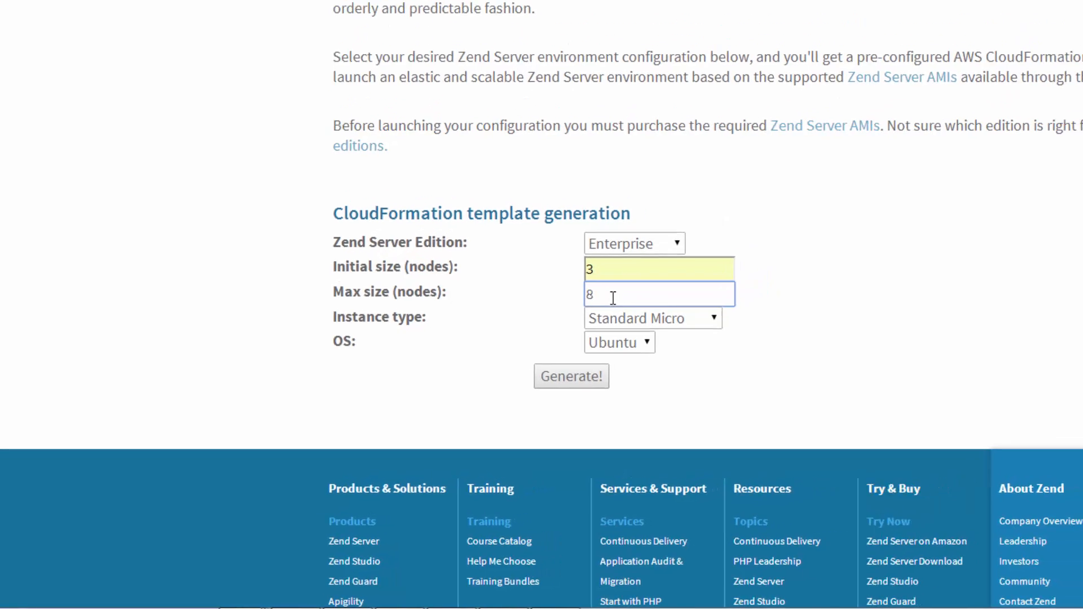
- Set the template's instance type to Standard Medium and keep Ubuntu as the operating system
{"action": "left_click", "coordinate": [700, 316]}
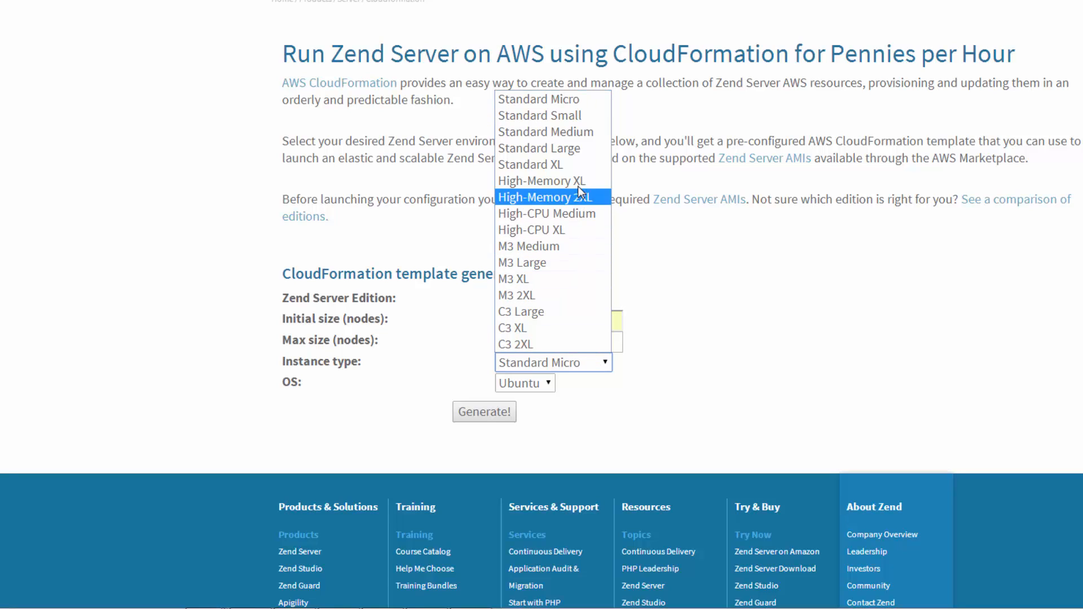
{"action": "left_click", "coordinate": [581, 135]}
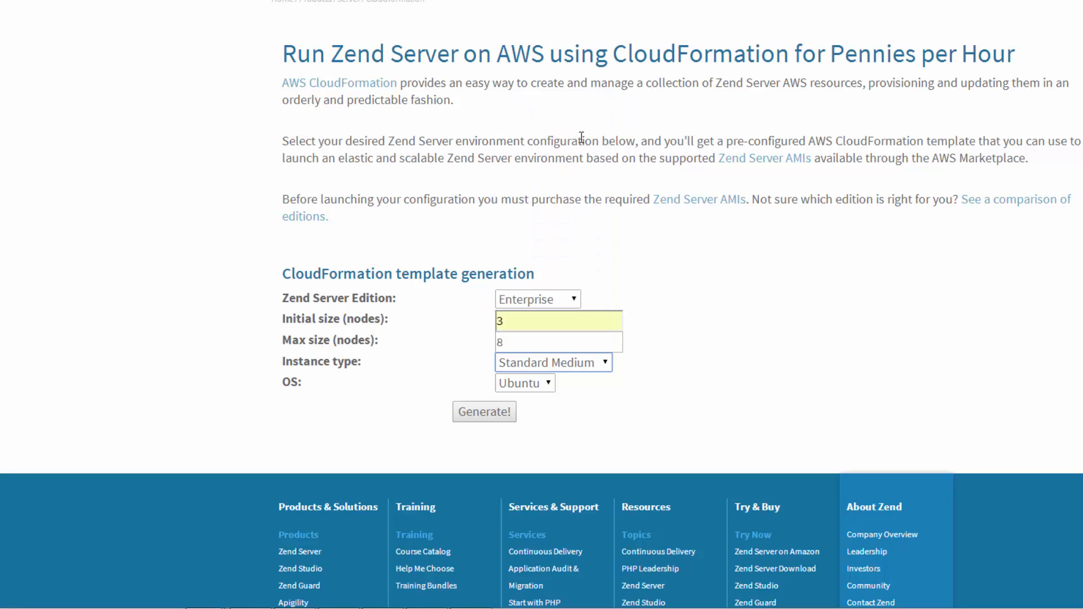
{"action": "left_click", "coordinate": [545, 385]}
{"action": "left_click", "coordinate": [544, 385]}
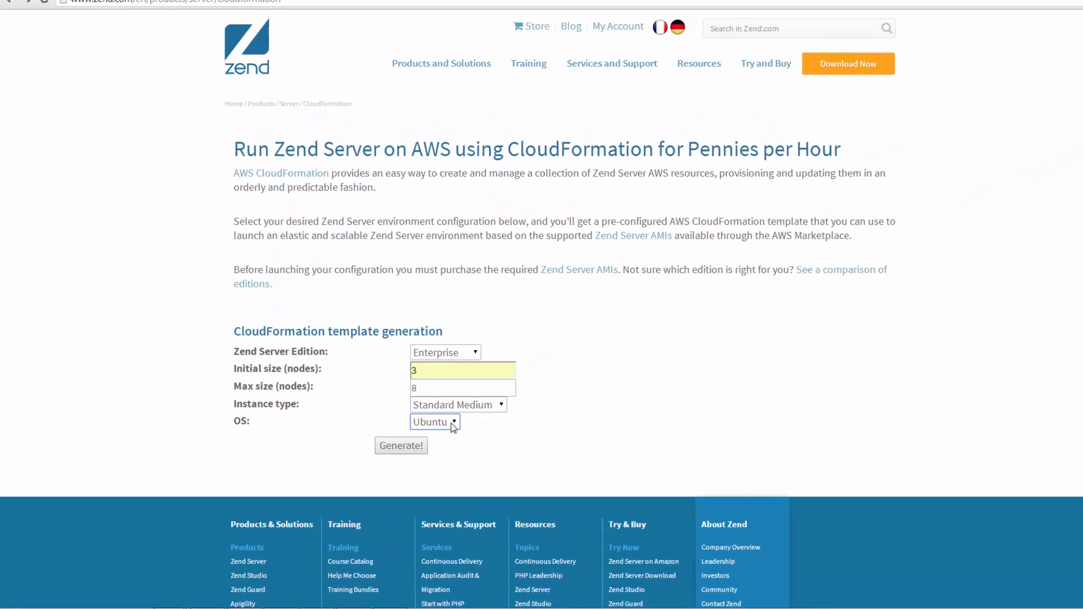
- Generate the template, deploy it on AWS in US East (N. Virginia), and accept the ZendCluster stack name and template URL
{"action": "left_click", "coordinate": [373, 461]}
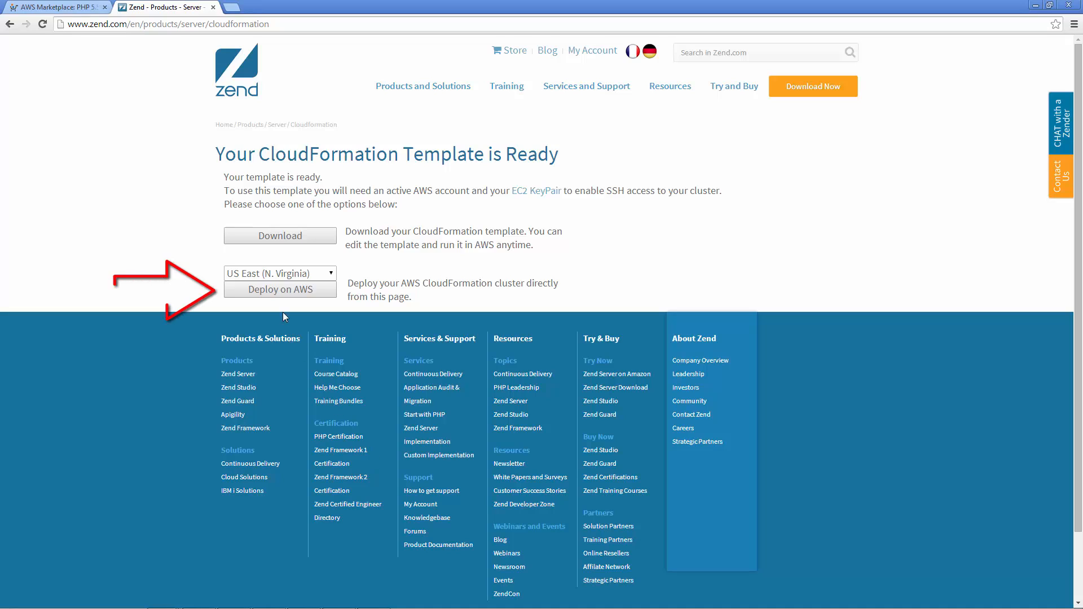
{"action": "left_click", "coordinate": [278, 290]}
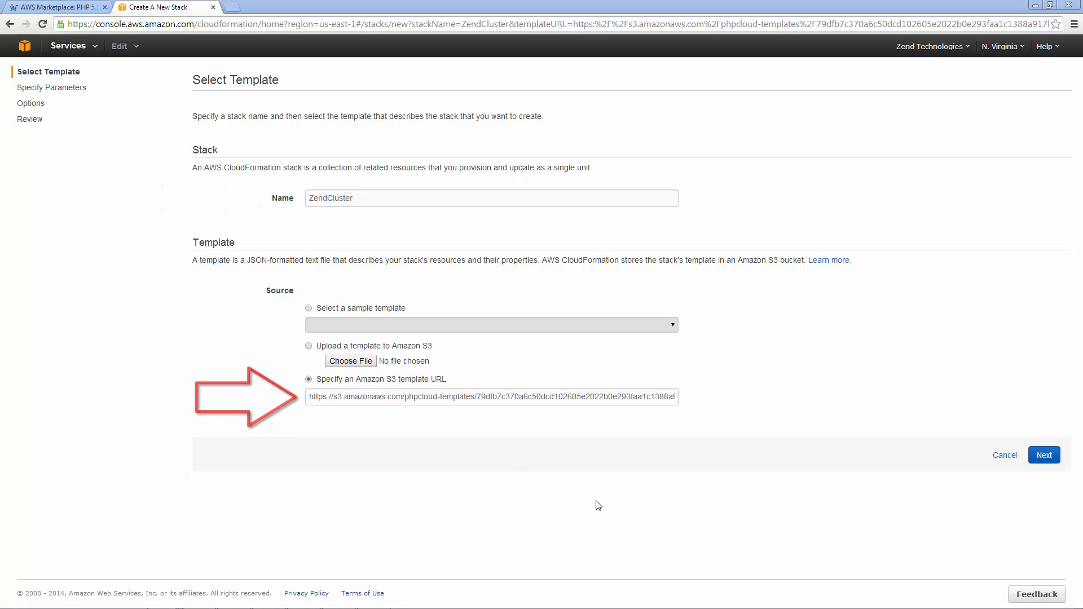
{"action": "left_click", "coordinate": [1048, 460]}
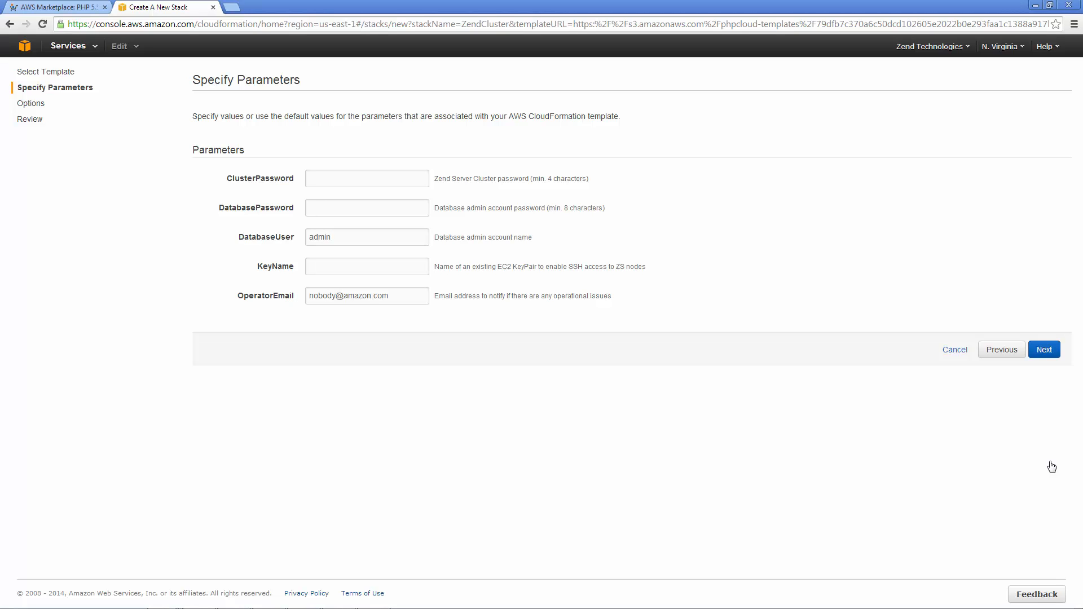
- Fill in the stack's cluster password, database password and EC2 key pair name
{"action": "left_click", "coordinate": [311, 178]}
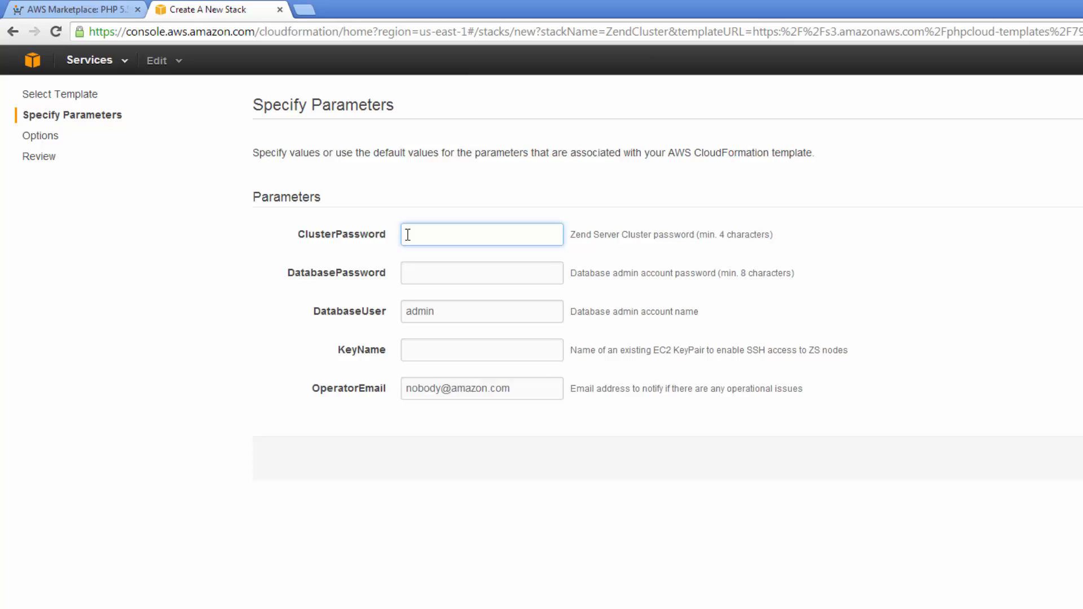
{"action": "type", "text": "••••"}
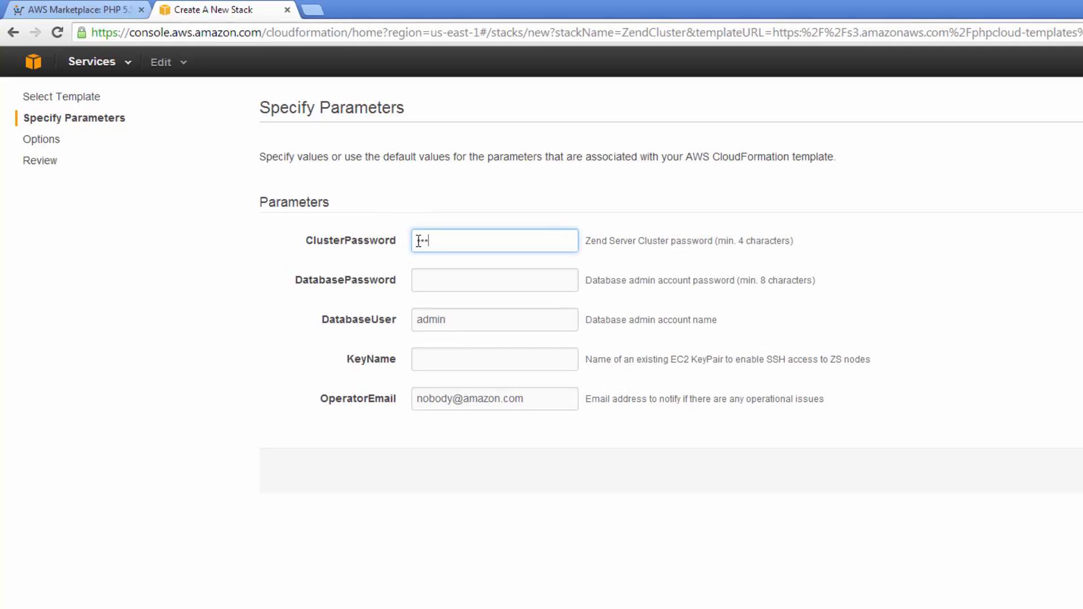
{"action": "left_click", "coordinate": [424, 276]}
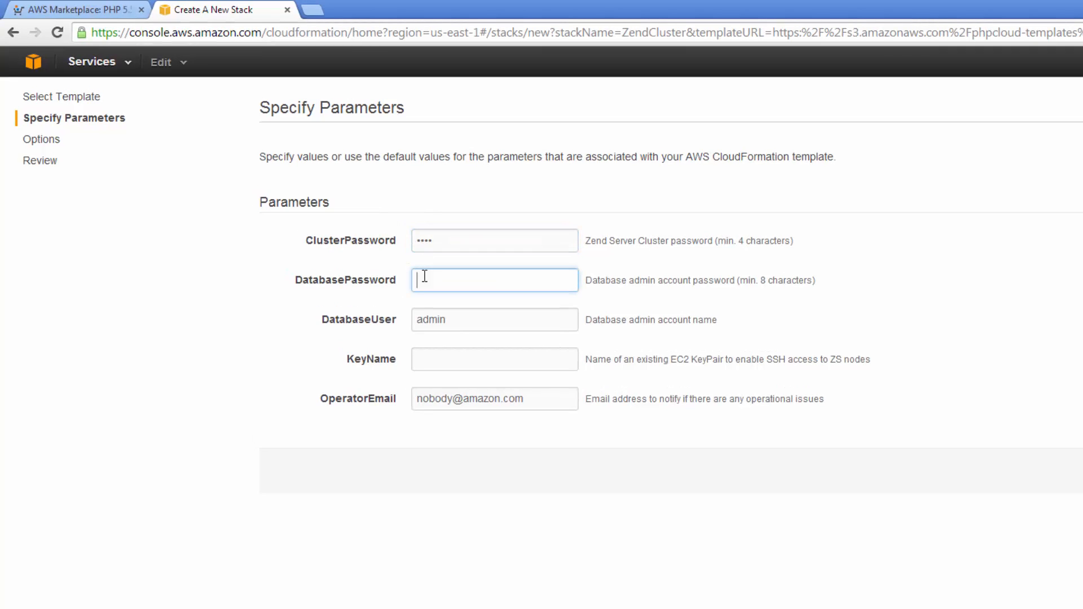
{"action": "type", "text": "•••••••••"}
{"action": "left_click", "coordinate": [417, 358]}
{"action": "type", "text": "Daniel"}
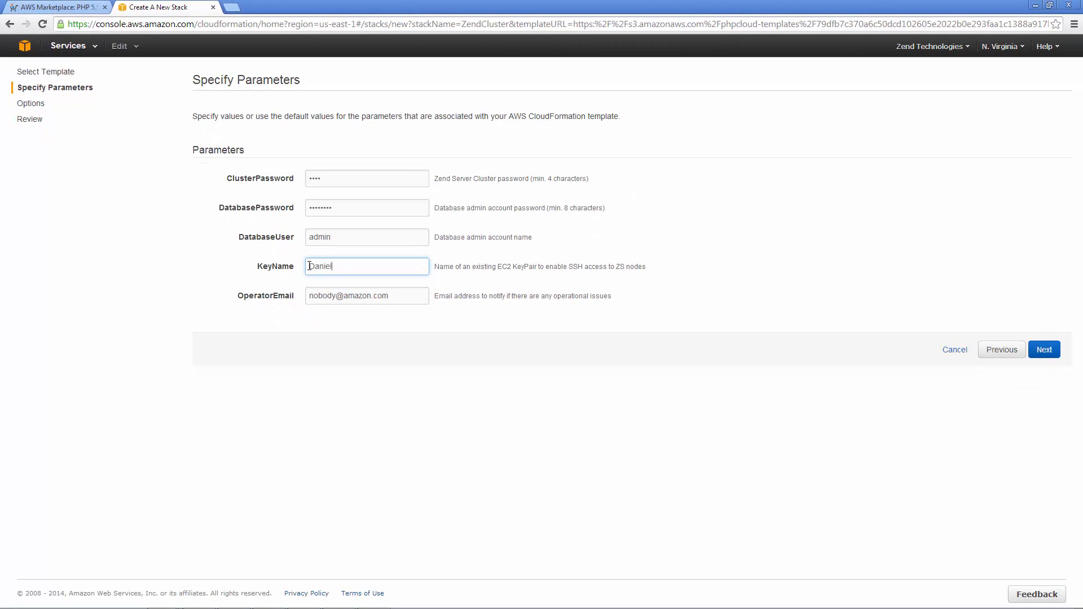
- Accept the parameters, leave the tags and advanced options at their defaults, and create the ZendCluster stack
{"action": "left_click", "coordinate": [1045, 350]}
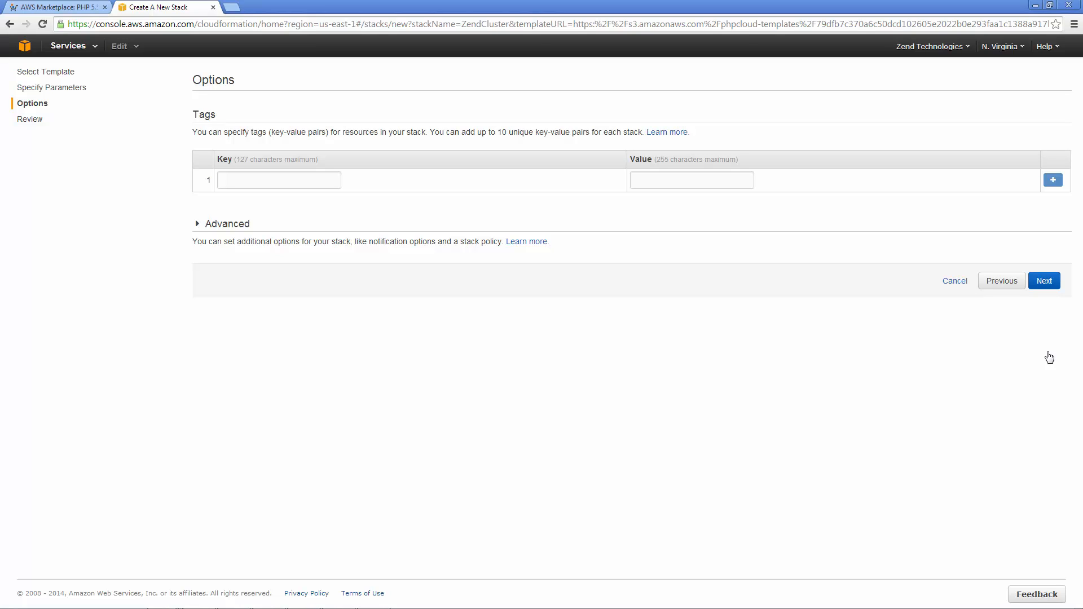
{"action": "left_click", "coordinate": [1045, 280]}
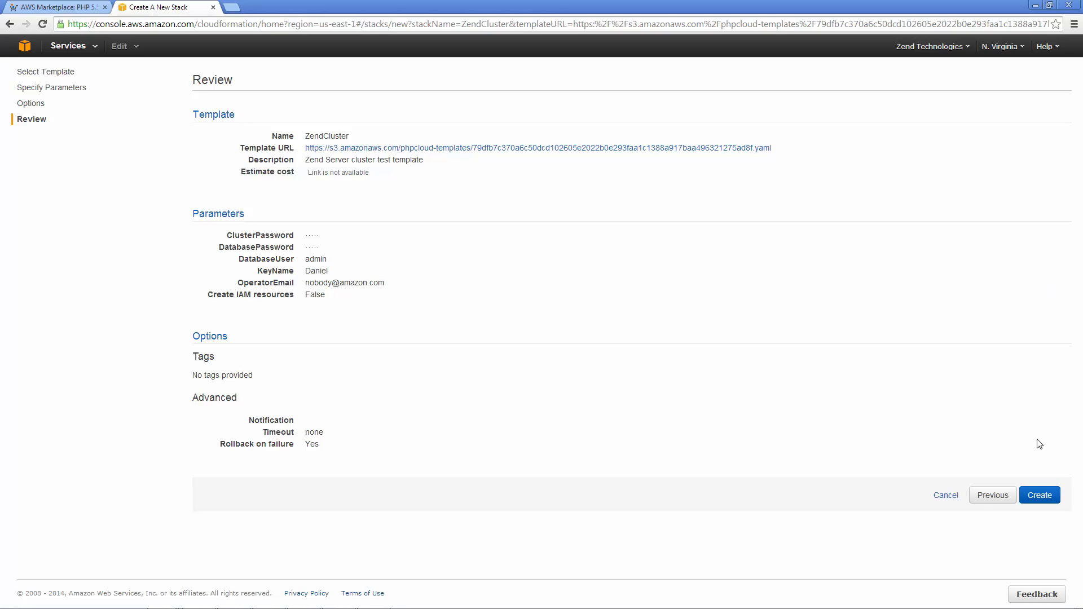
{"action": "left_click", "coordinate": [1042, 495]}
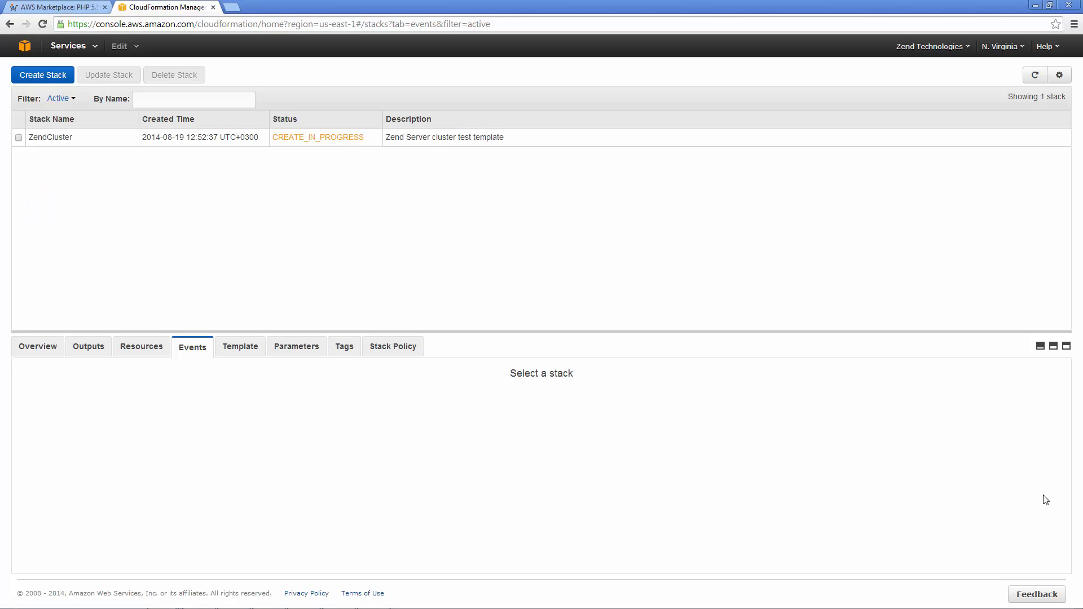
- Examine the full resource list of the ZendCluster stack, including the additional resources available to display
{"action": "left_click", "coordinate": [140, 351]}
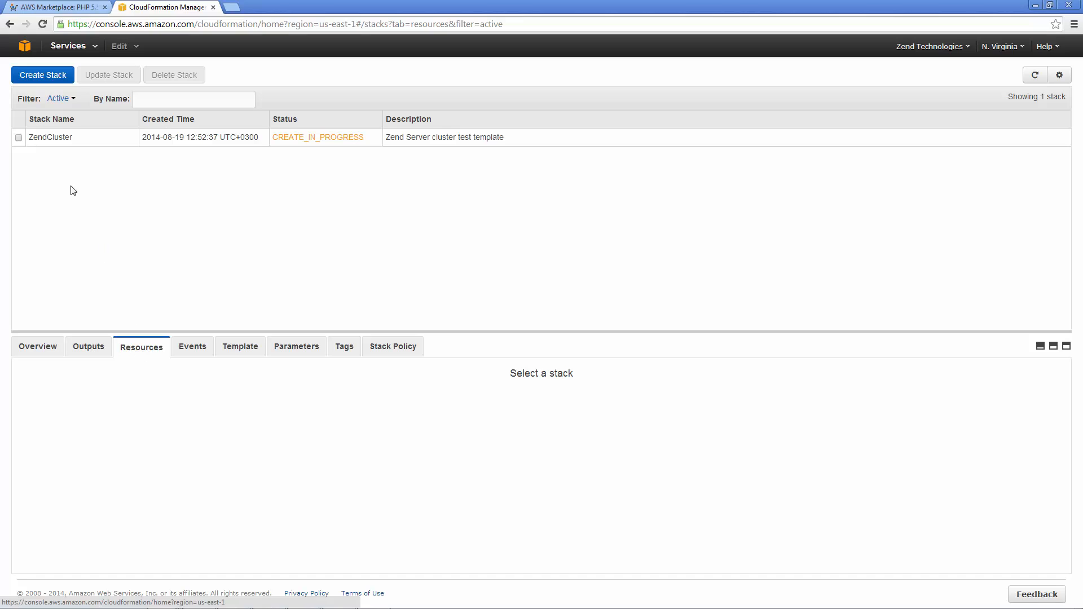
{"action": "left_click", "coordinate": [58, 140]}
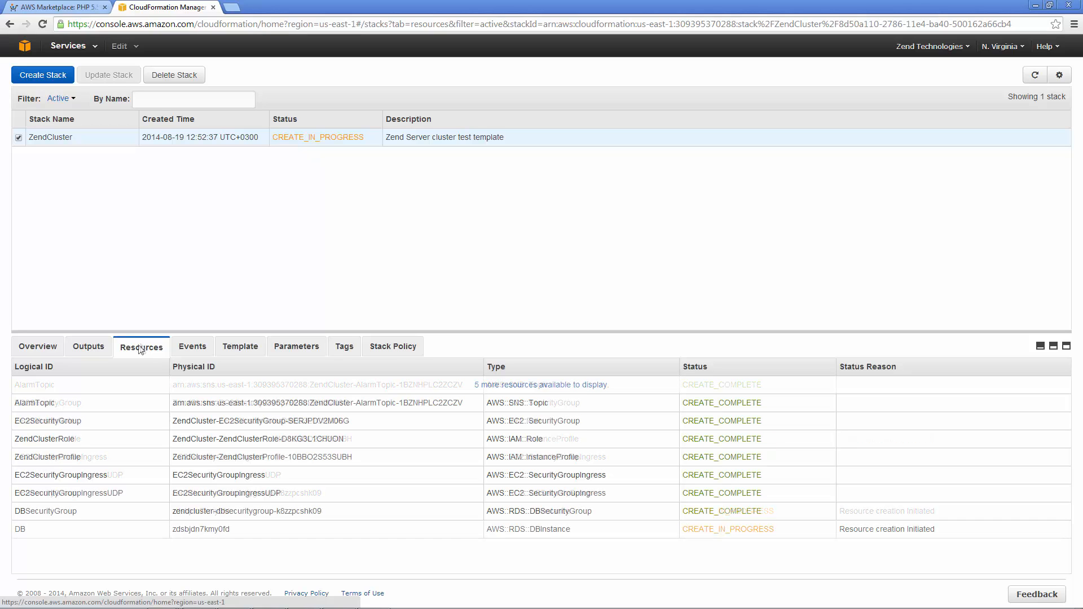
{"action": "left_click", "coordinate": [529, 386]}
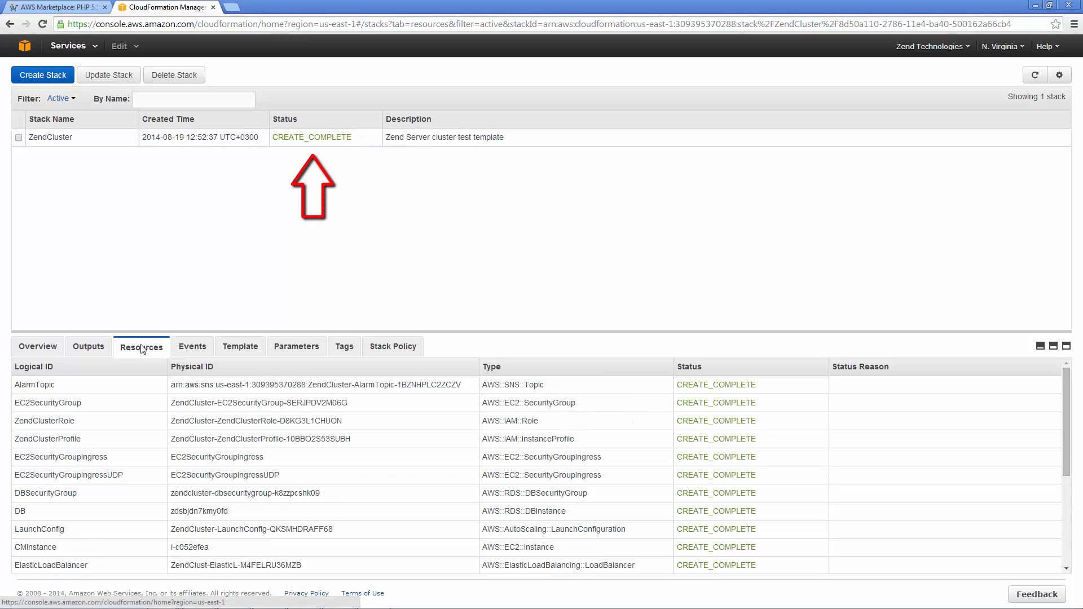
- Open the ClusterManagerURL from the ZendCluster stack's outputs and proceed to the site despite its untrusted certificate
{"action": "left_click", "coordinate": [88, 348]}
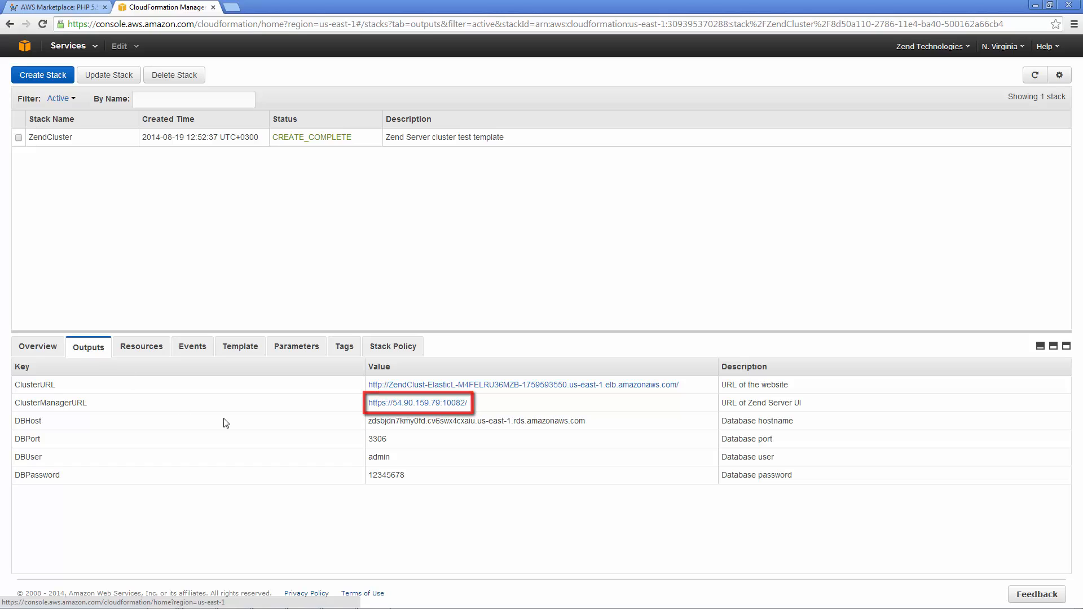
{"action": "left_click", "coordinate": [410, 405]}
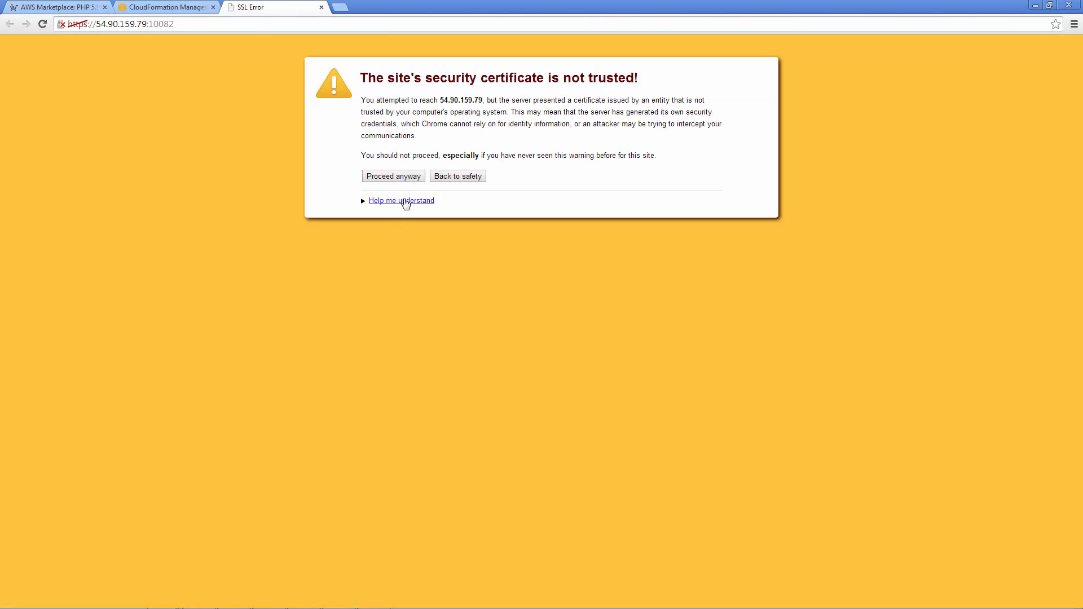
{"action": "left_click", "coordinate": [403, 180]}
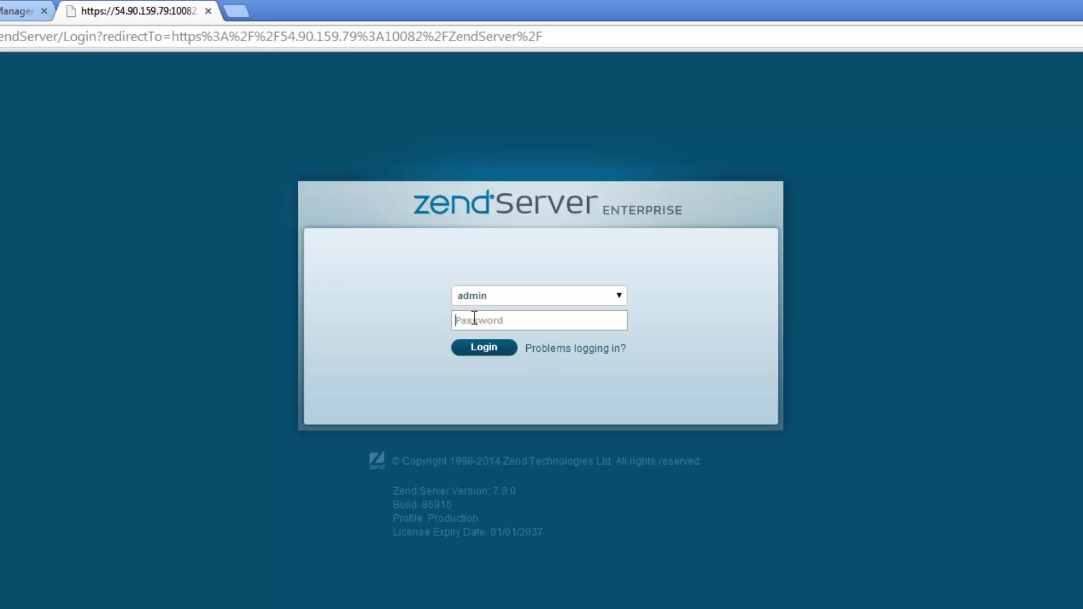
- Log in to Zend Server as admin with the account password and show the list of the cluster's servers under Administration
{"action": "type", "text": "••••"}
{"action": "left_click", "coordinate": [482, 348]}
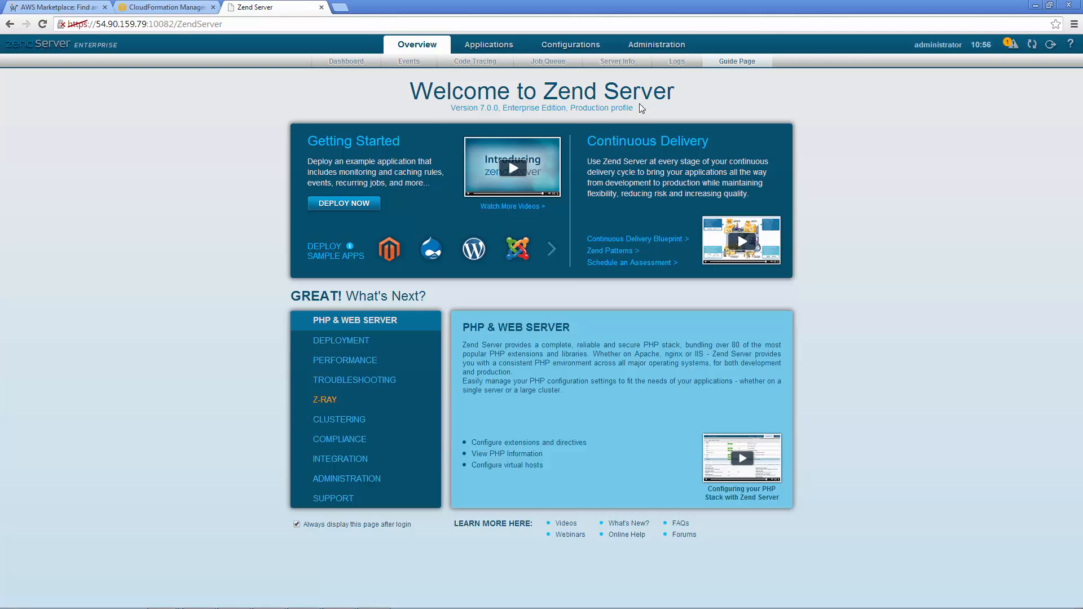
{"action": "mouse_move", "coordinate": [659, 45]}
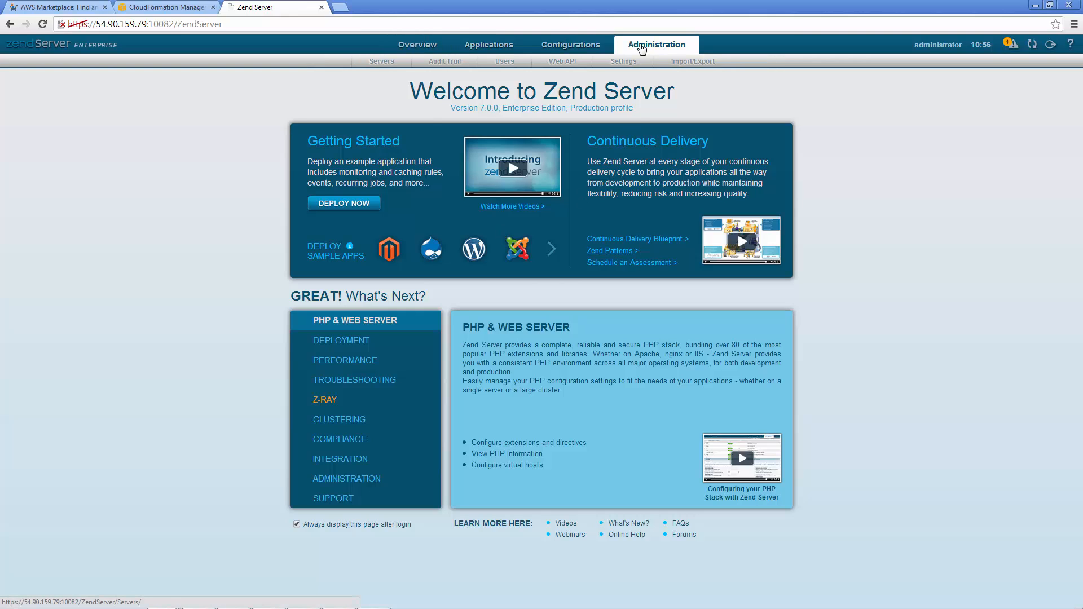
{"action": "left_click", "coordinate": [391, 65]}
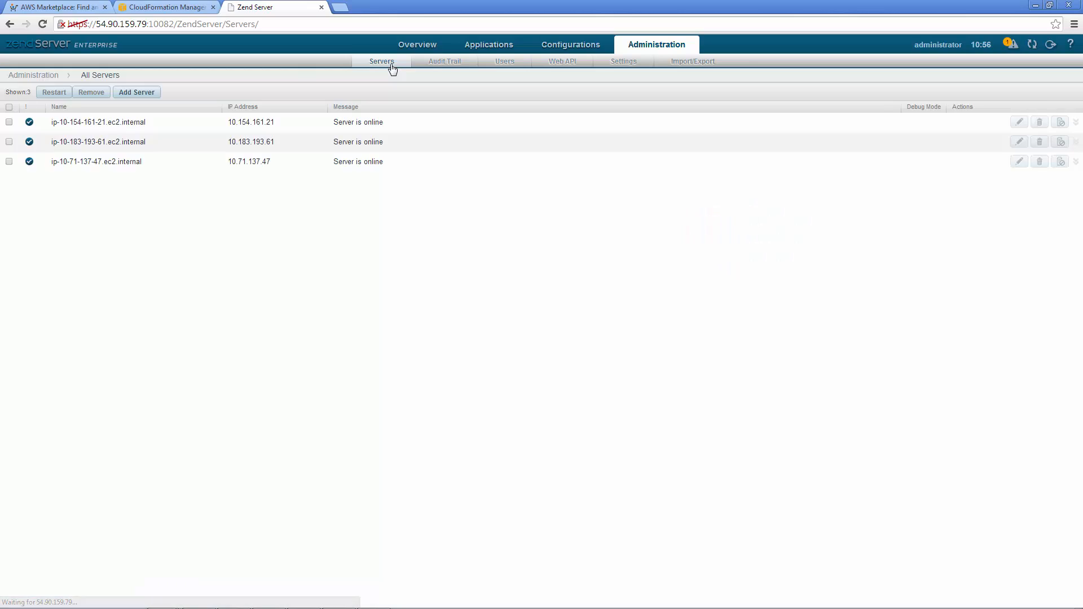